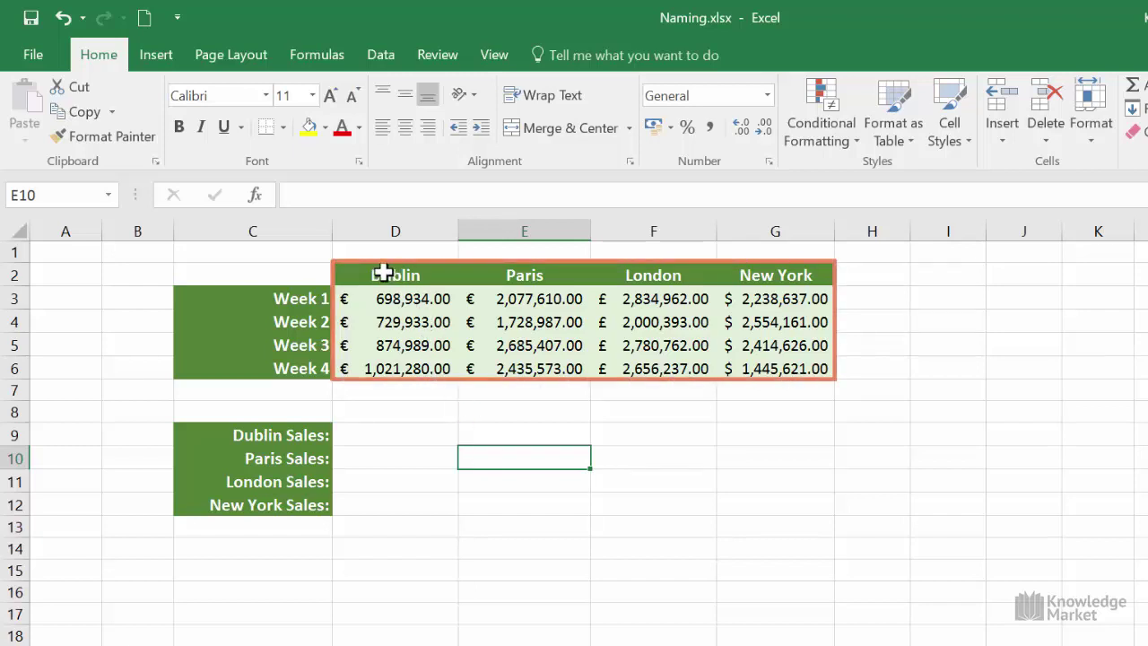
Step: Create named ranges from the top-row labels of the city sales table D2:G6
{"action": "mouse_move", "coordinate": [383, 272]}
{"action": "left_mouse_down"}
{"action": "mouse_move", "coordinate": [745, 299]}
{"action": "mouse_move", "coordinate": [774, 338]}
{"action": "mouse_move", "coordinate": [773, 361]}
{"action": "left_mouse_up"}
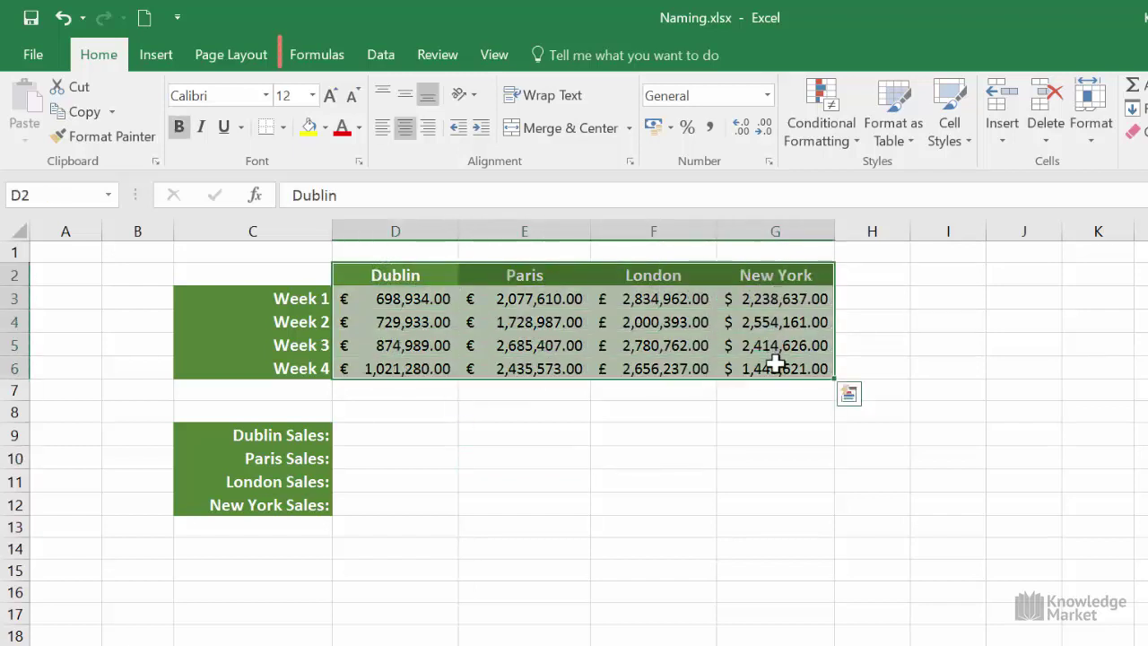
{"action": "left_click", "coordinate": [320, 63]}
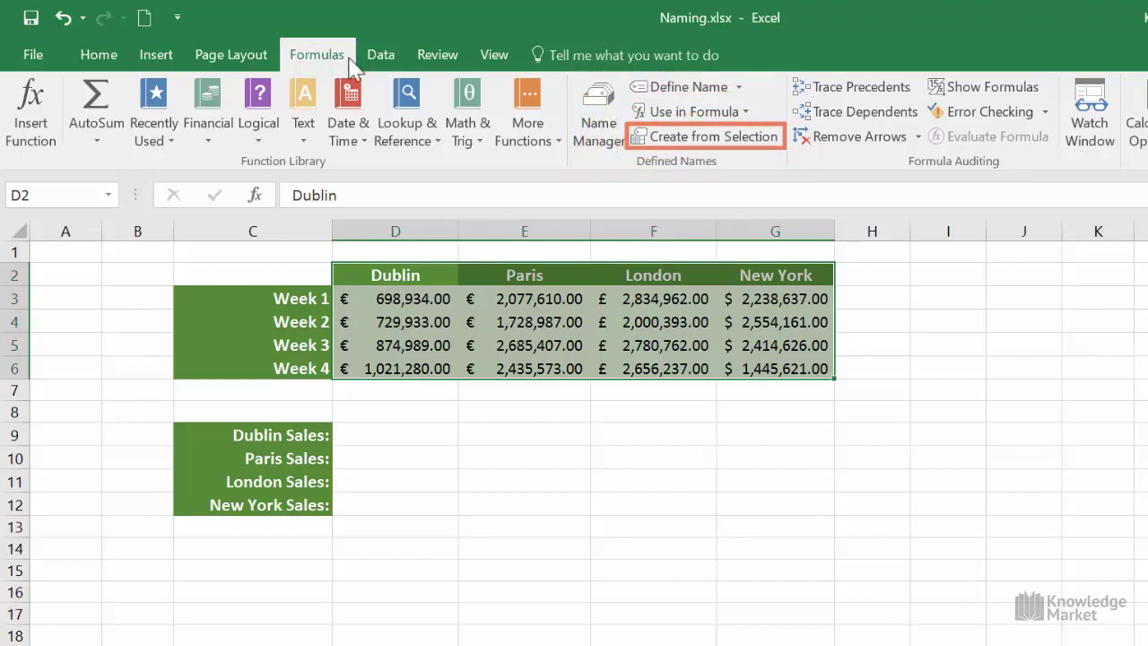
{"action": "left_click", "coordinate": [675, 142]}
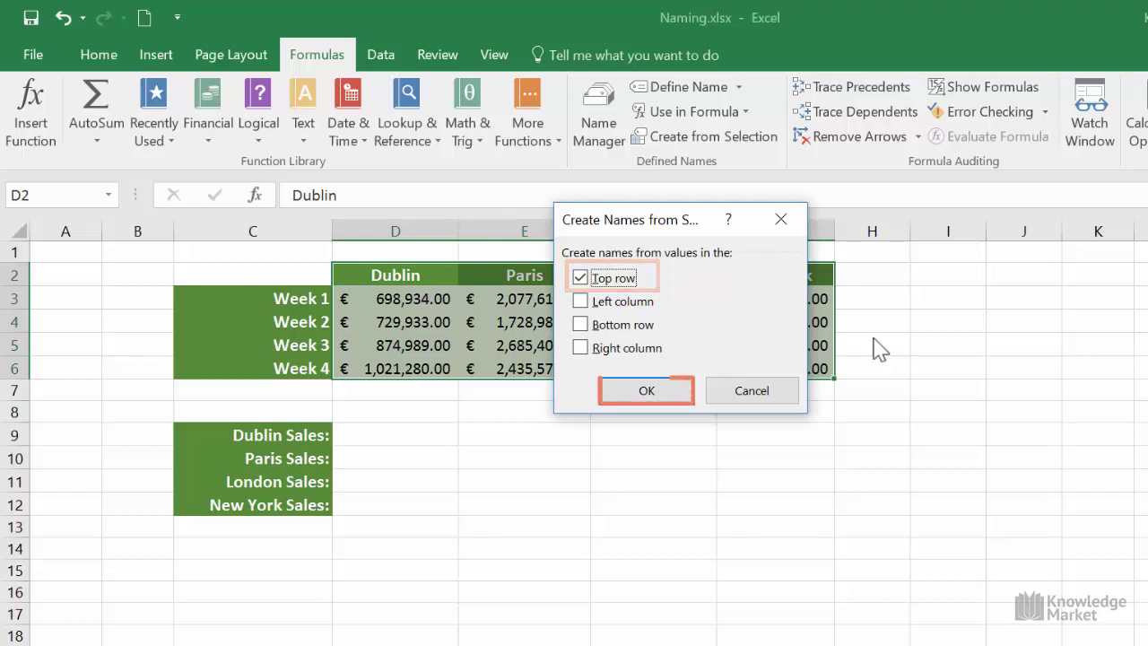
{"action": "left_click", "coordinate": [661, 391]}
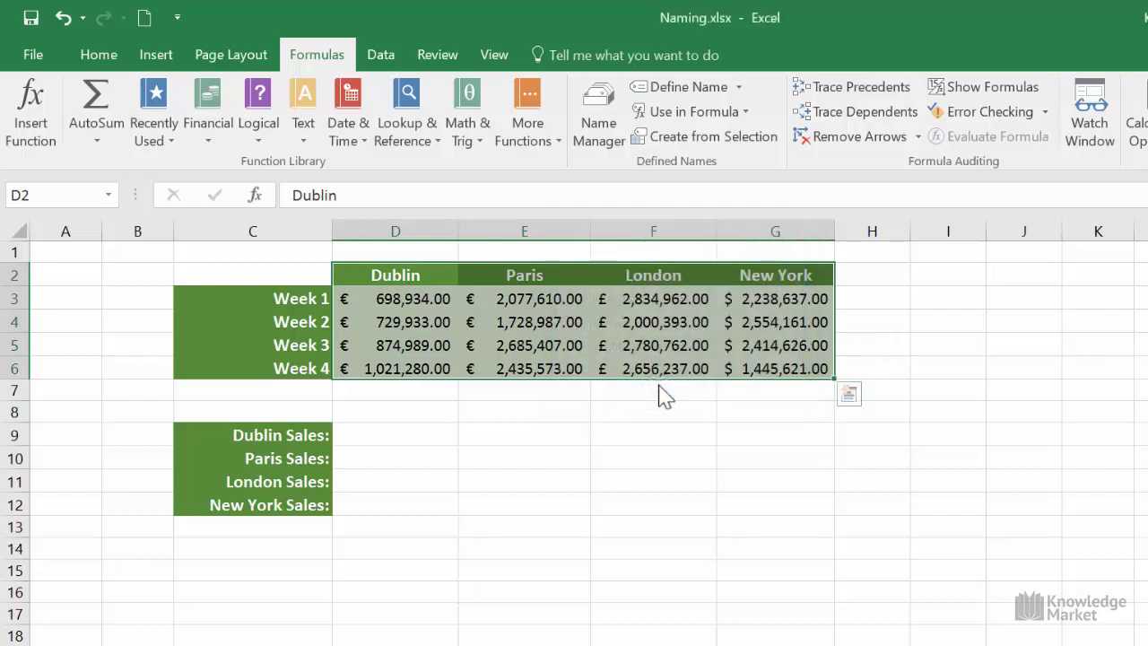
{"action": "left_click", "coordinate": [628, 433]}
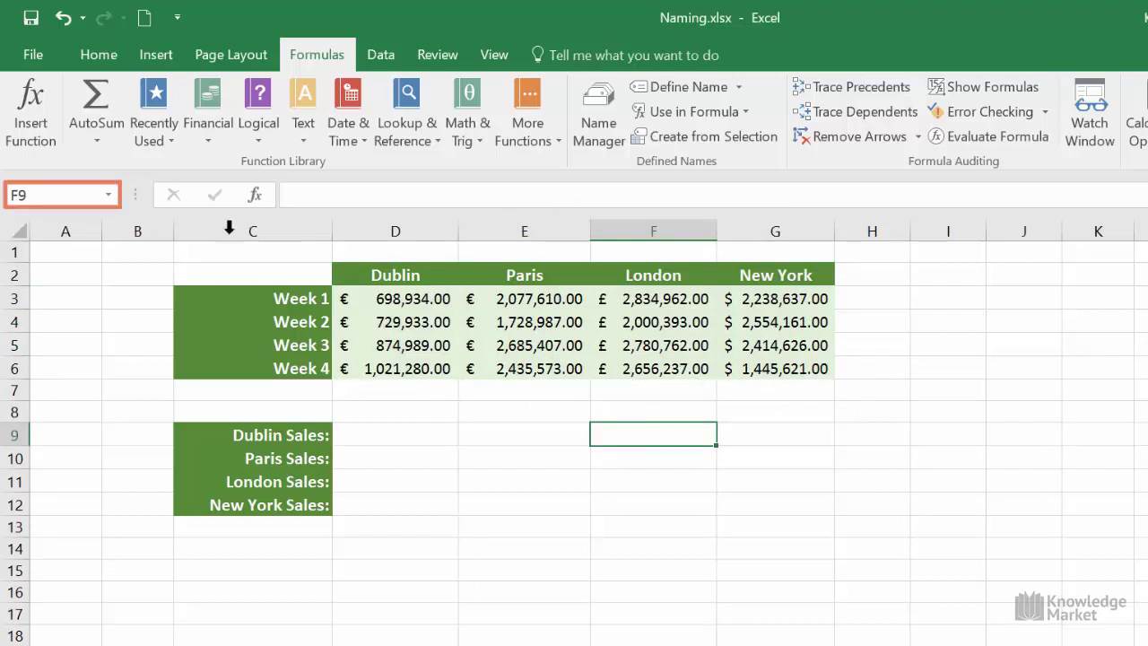
Step: Go to the named ranges Dublin, London, New_York and Paris in turn to check which cells each covers
{"action": "left_click", "coordinate": [110, 196]}
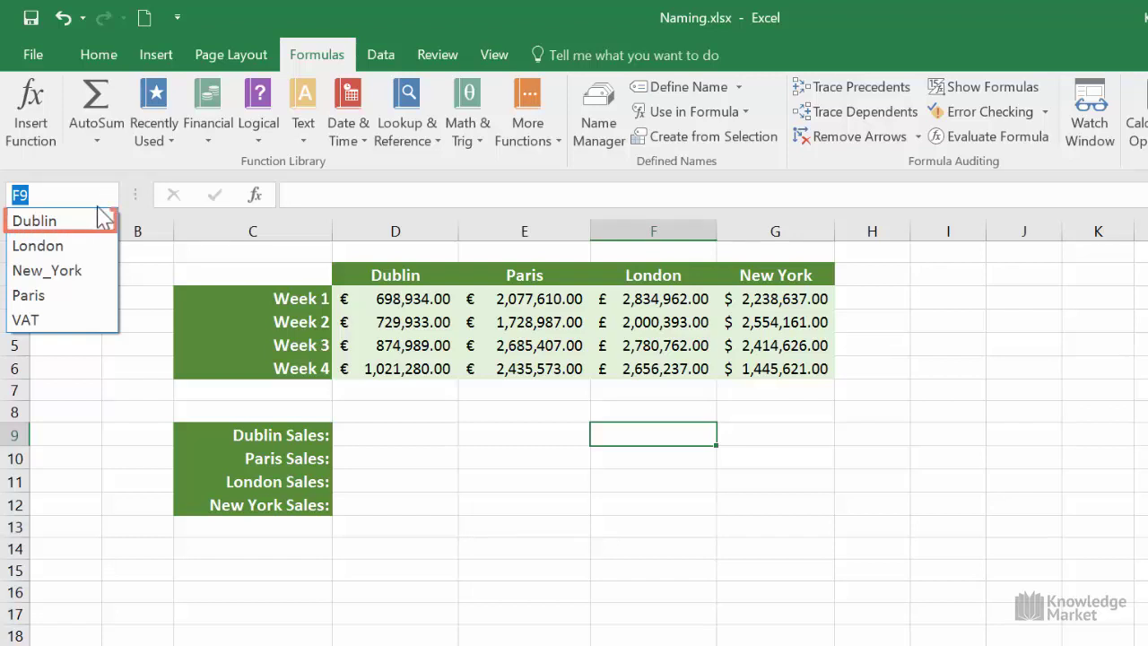
{"action": "left_click", "coordinate": [103, 224]}
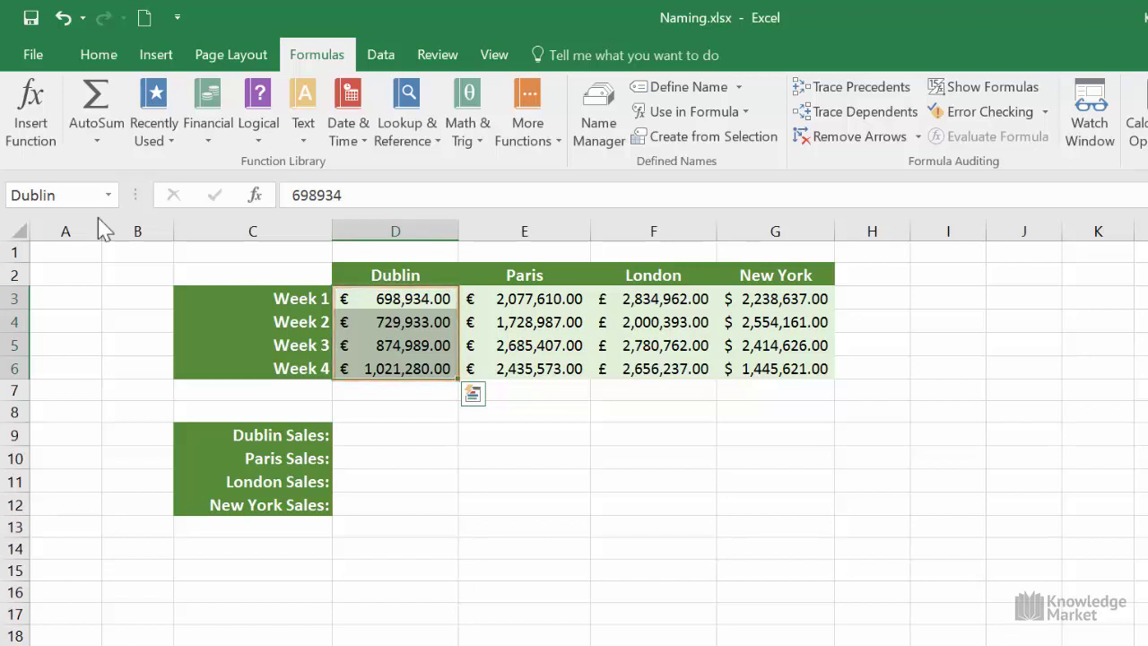
{"action": "left_click", "coordinate": [108, 195]}
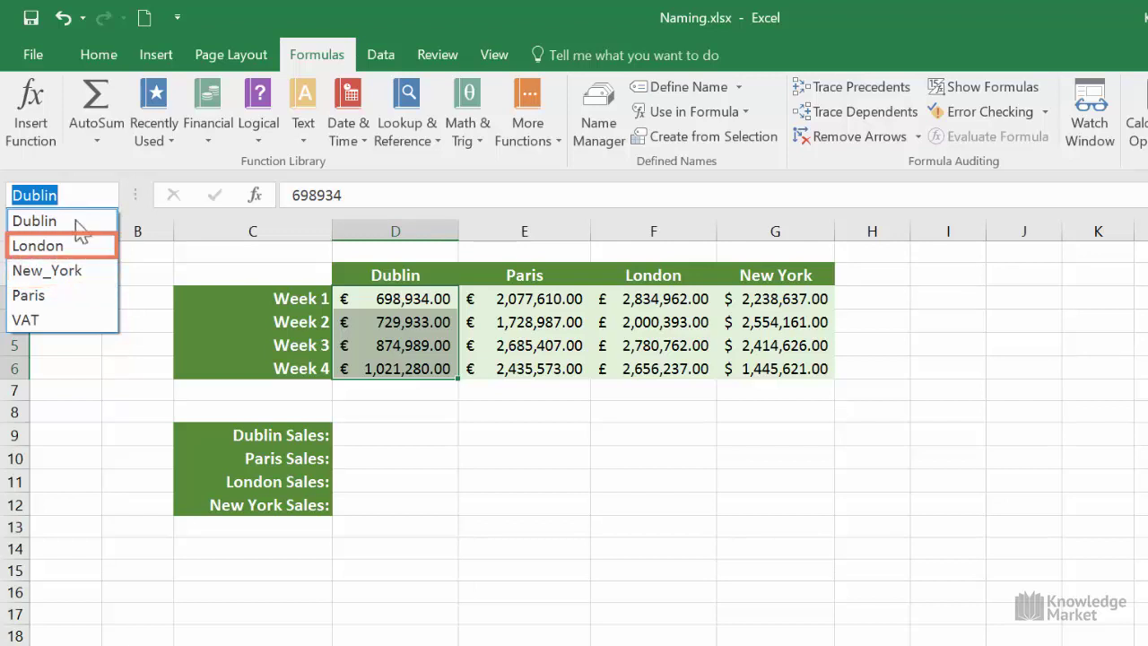
{"action": "left_click", "coordinate": [71, 254]}
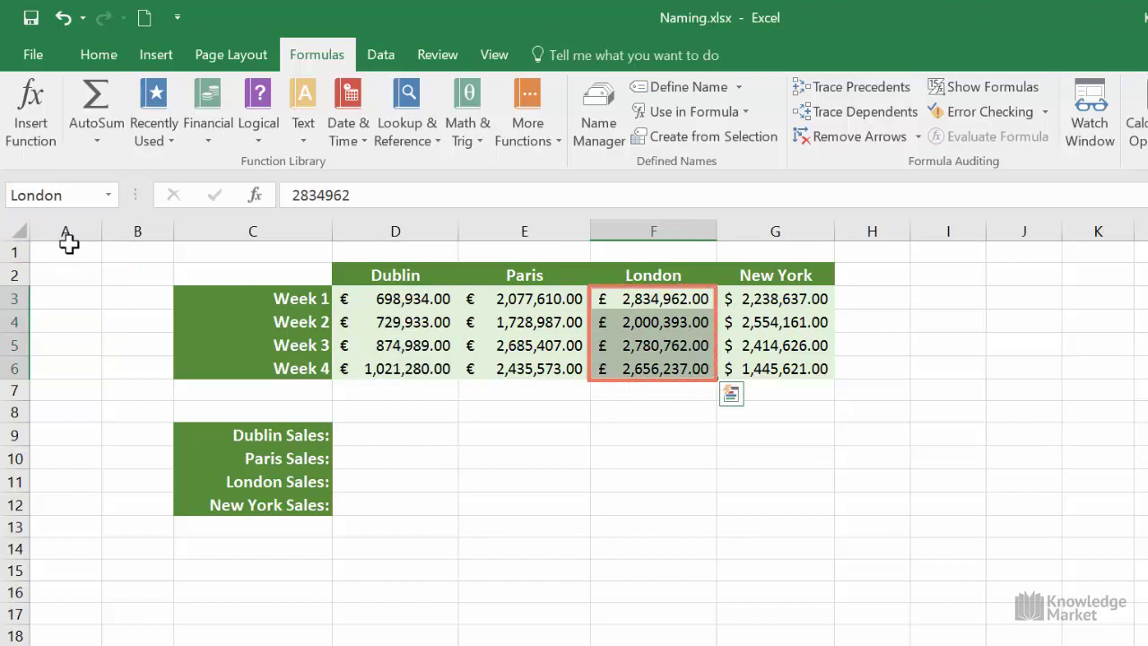
{"action": "left_click", "coordinate": [108, 196]}
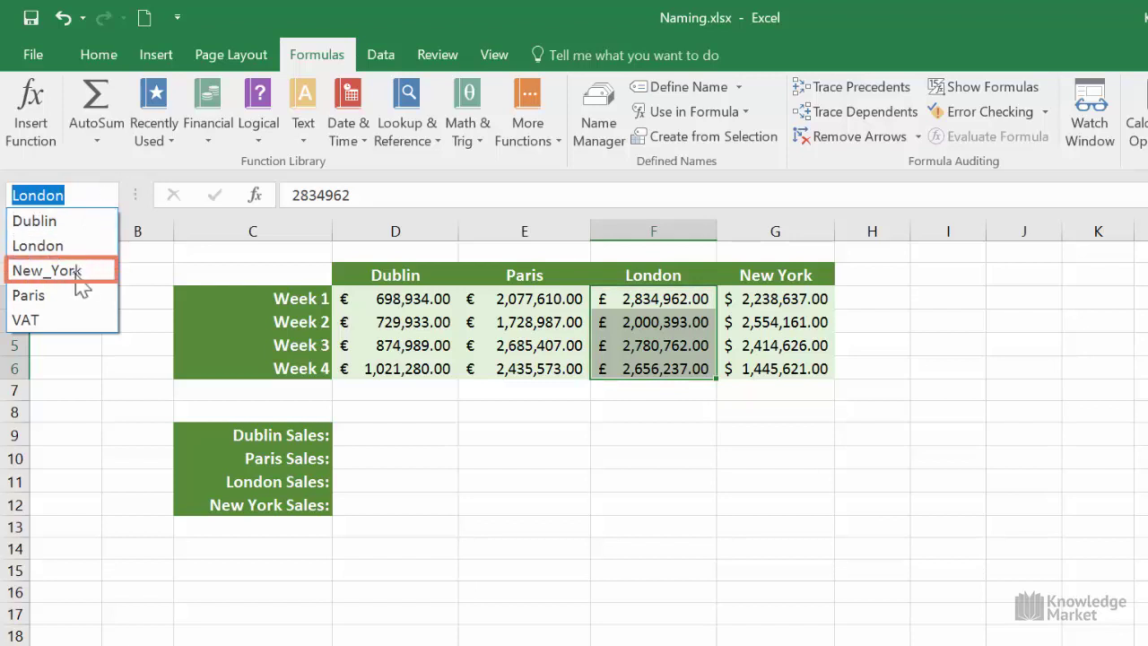
{"action": "left_click", "coordinate": [77, 276]}
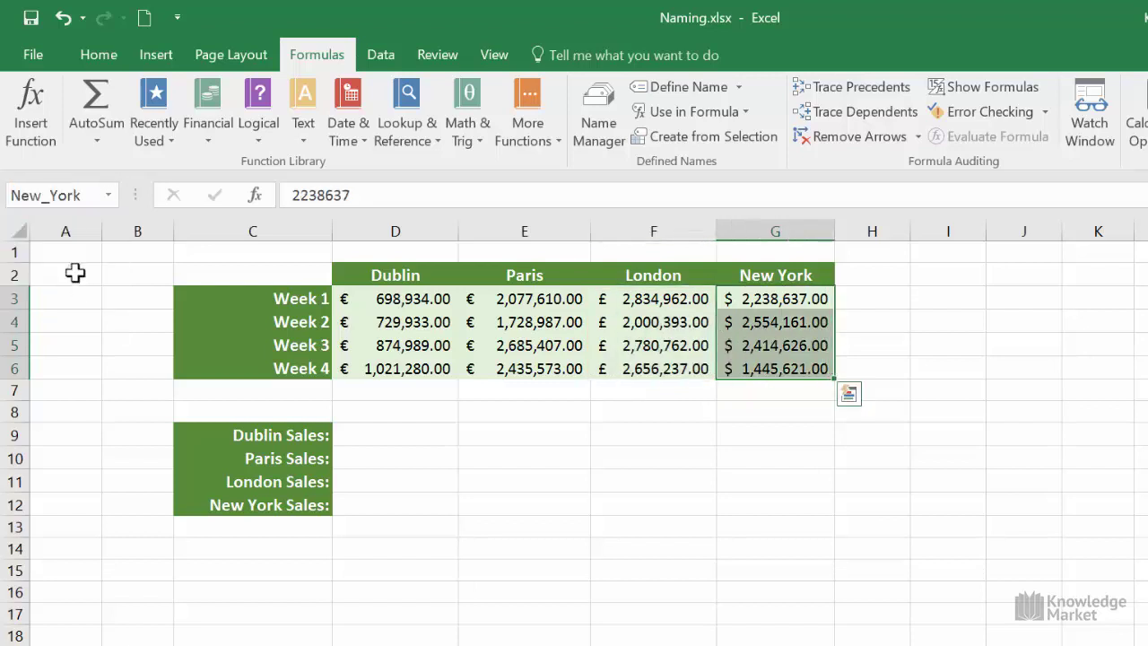
{"action": "left_click", "coordinate": [108, 196]}
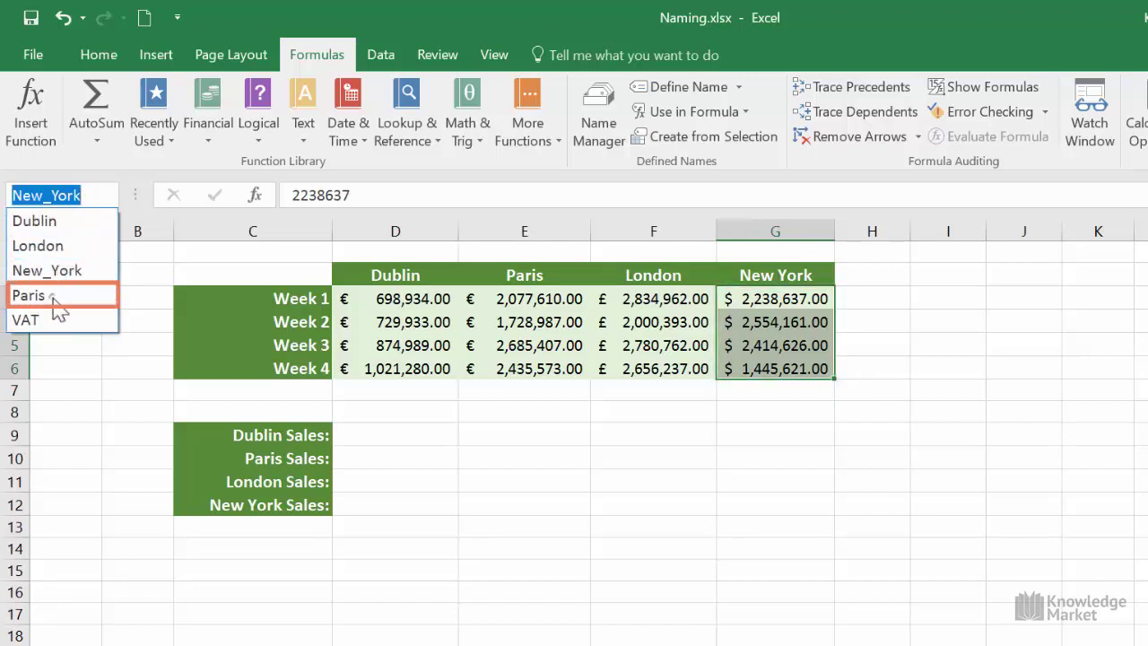
{"action": "left_click", "coordinate": [53, 305]}
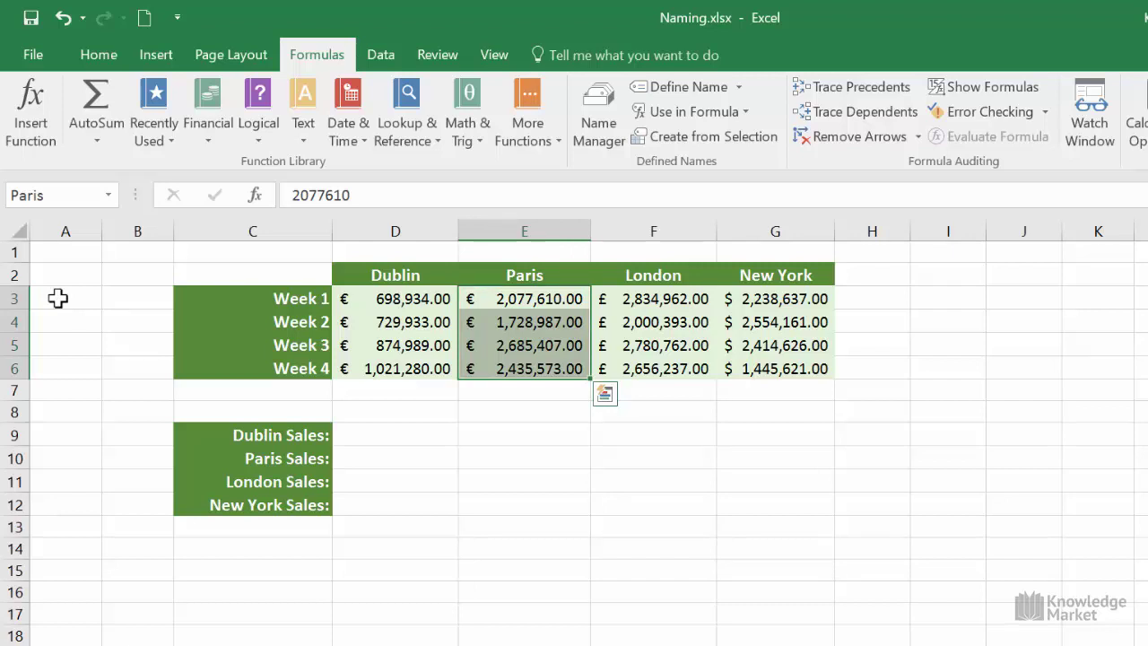
Step: Total the Dublin sales in D9 with AutoSum, using the named range: =SUM(Dublin)
{"action": "left_click", "coordinate": [397, 432]}
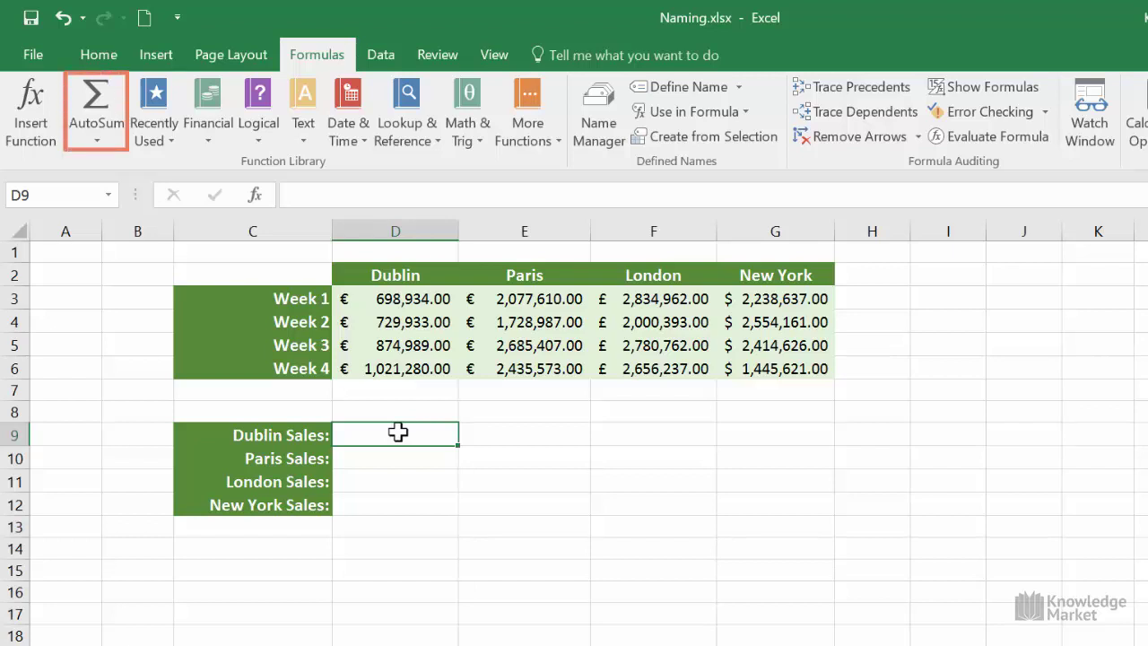
{"action": "left_click", "coordinate": [96, 106]}
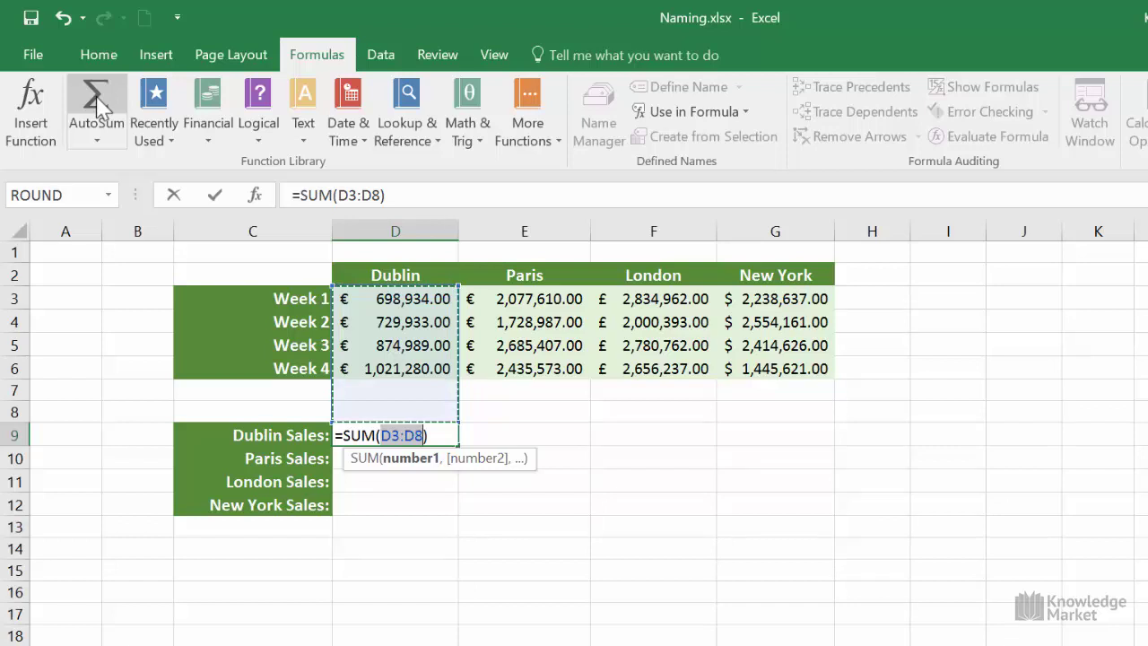
{"action": "type", "text": "dub"}
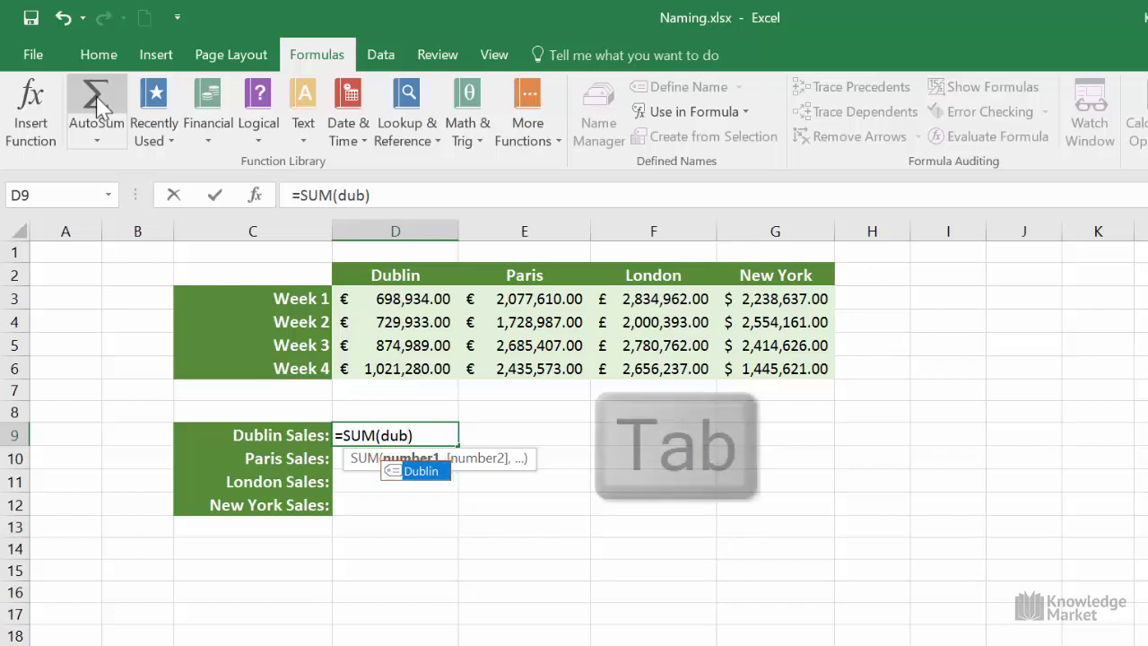
{"action": "key", "text": "Tab"}
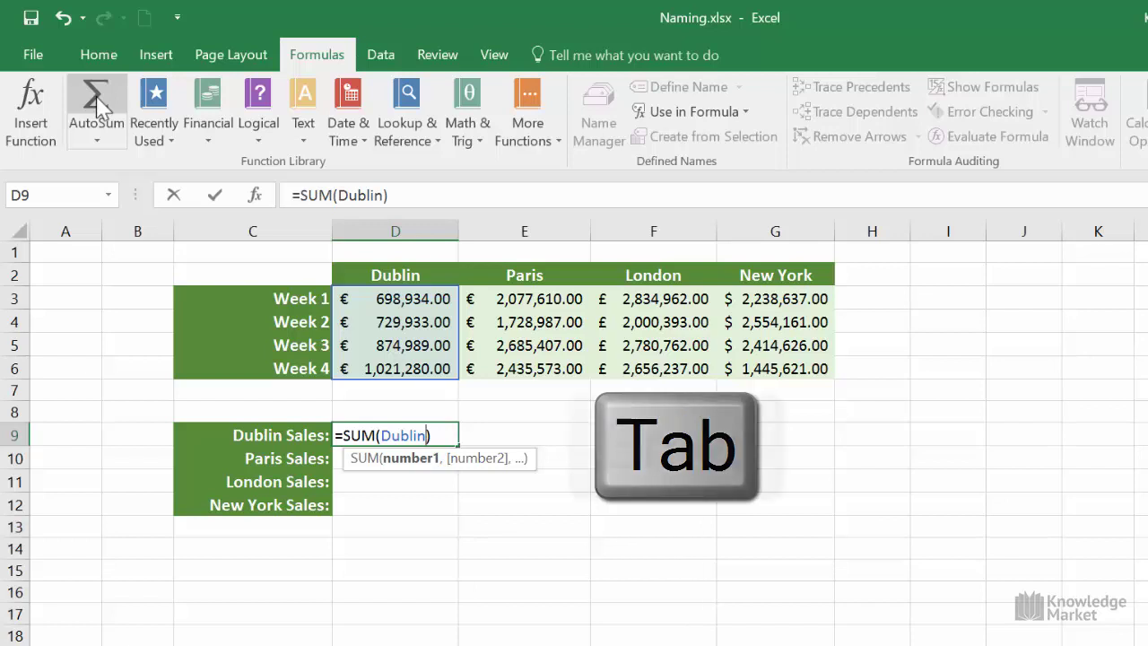
{"action": "key", "text": "Return"}
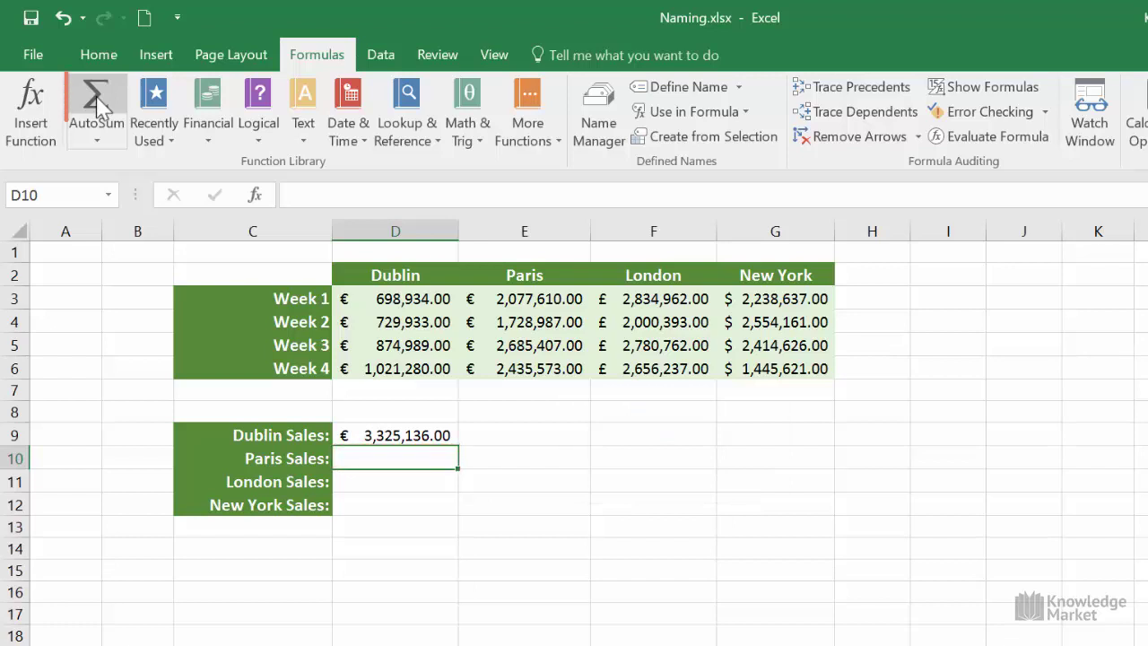
Step: Total the Paris sales in D10 with AutoSum, using the named range: =SUM(Paris)
{"action": "left_click", "coordinate": [97, 106]}
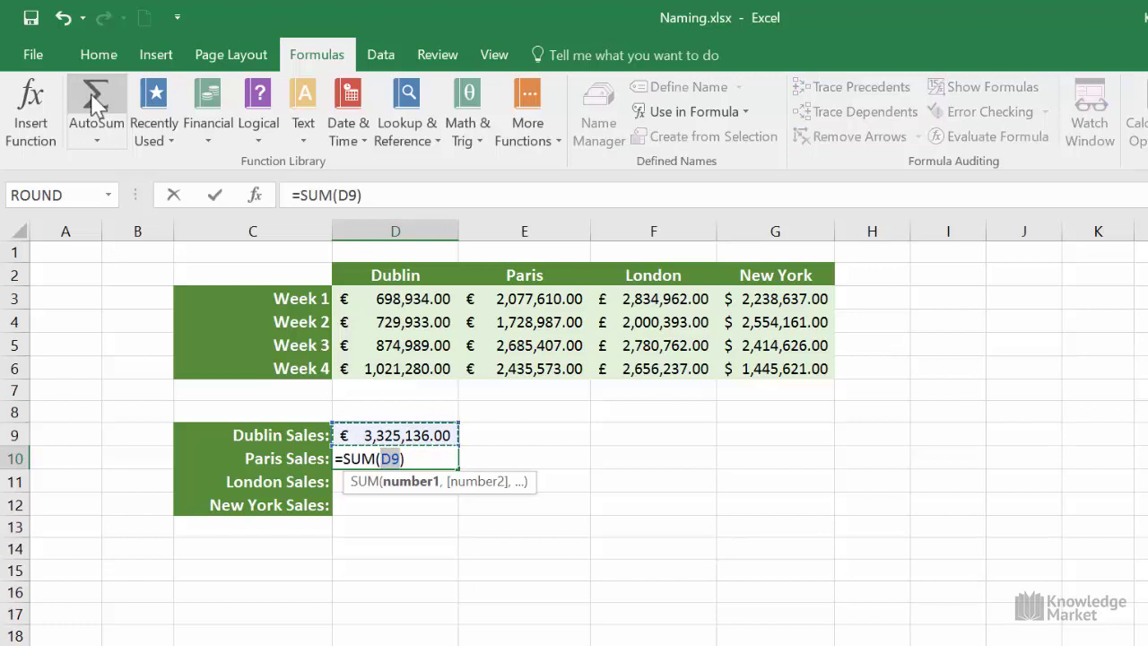
{"action": "type", "text": "p"}
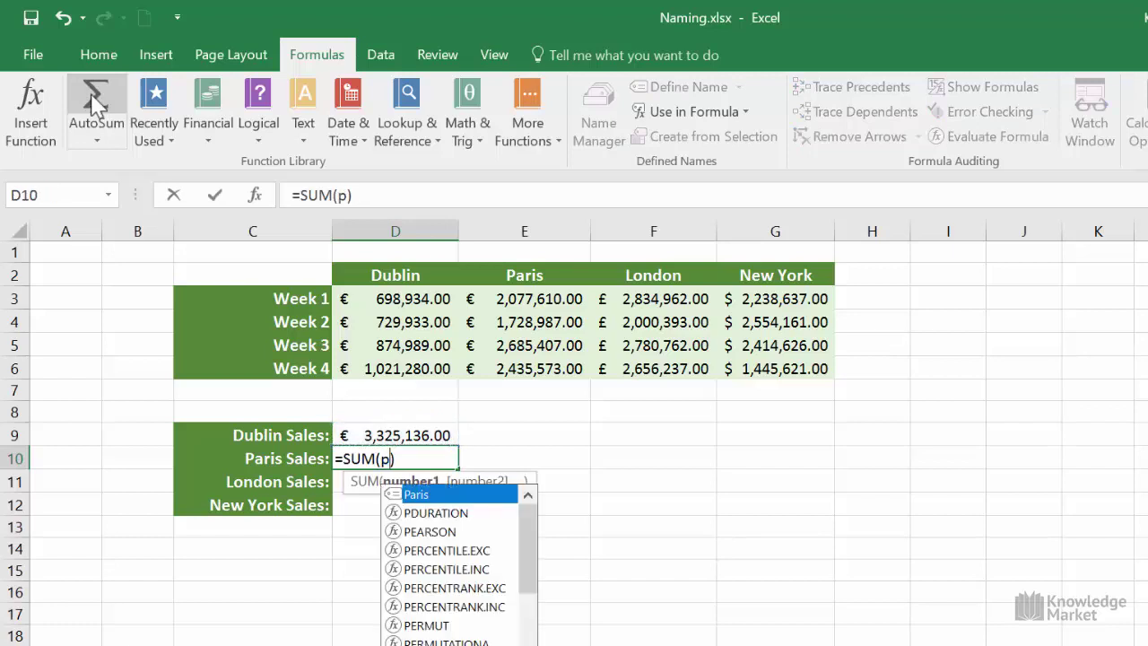
{"action": "type", "text": "a"}
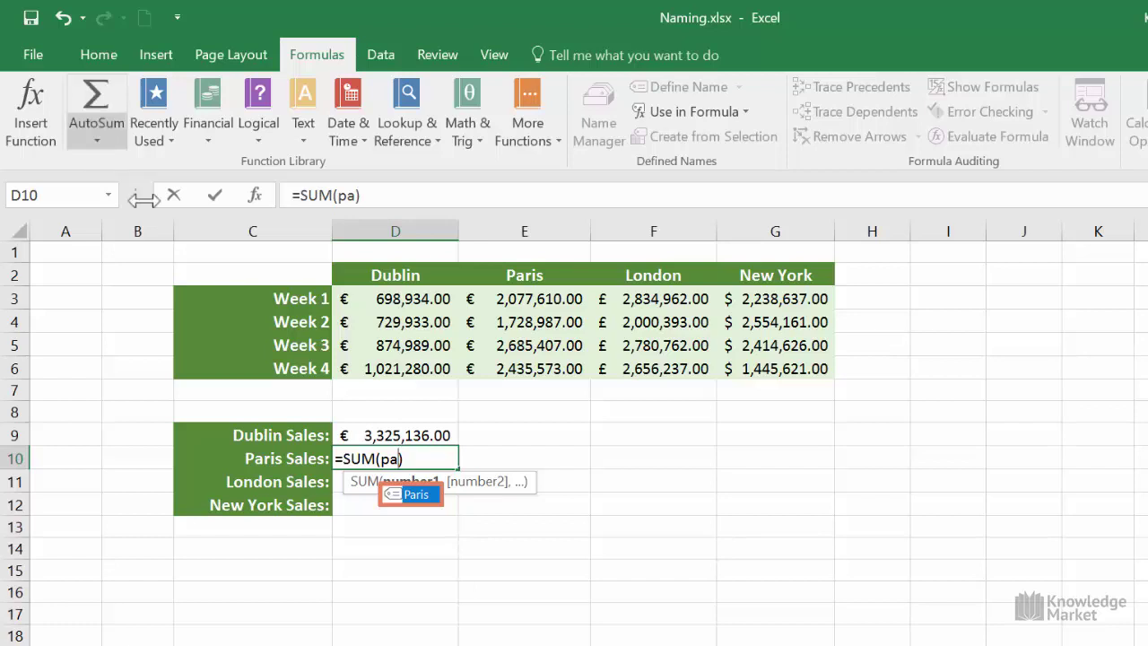
{"action": "double_click", "coordinate": [415, 494]}
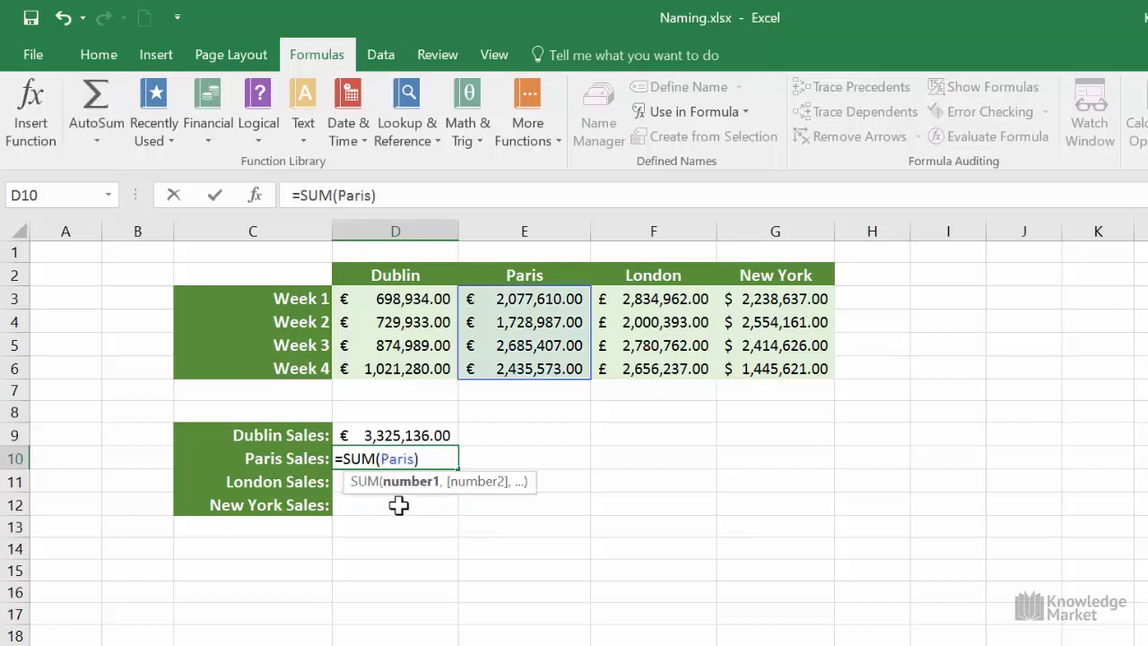
{"action": "key", "text": "Return"}
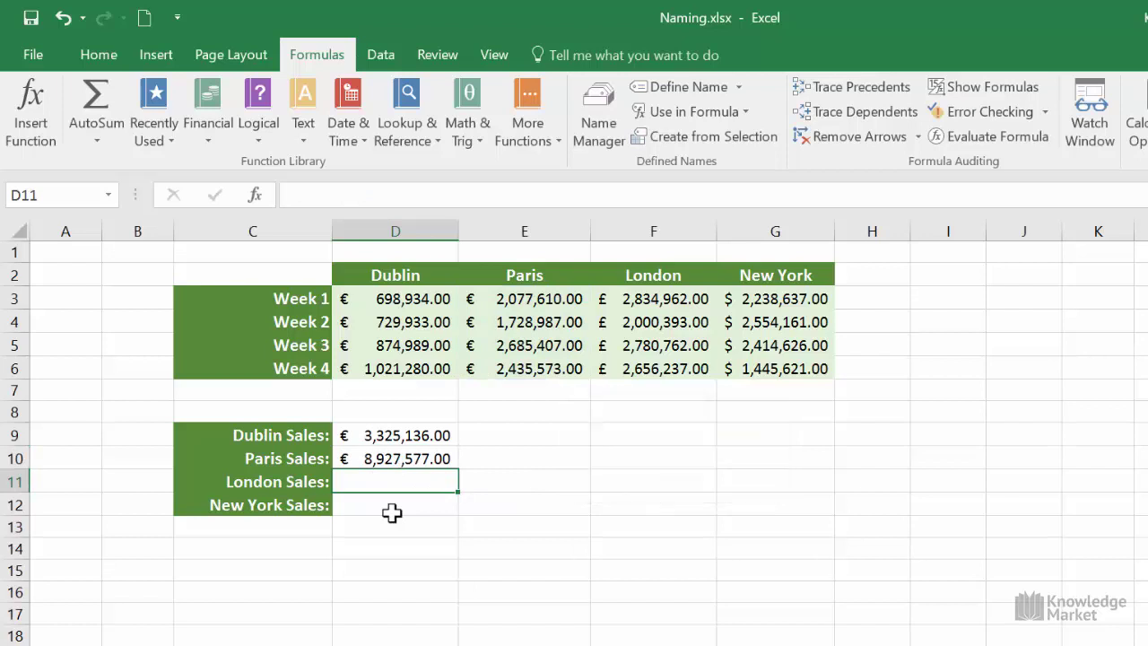
Step: Total the London sales in D11 with AutoSum, using the named range: =SUM(London)
{"action": "left_click", "coordinate": [105, 110]}
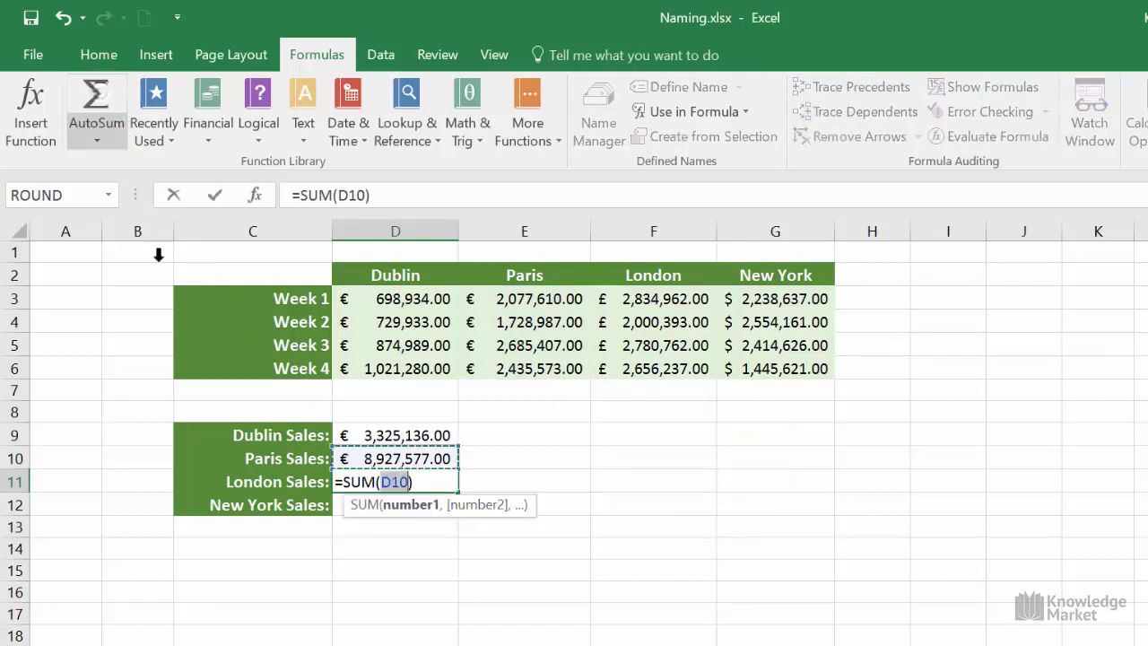
{"action": "type", "text": "lo"}
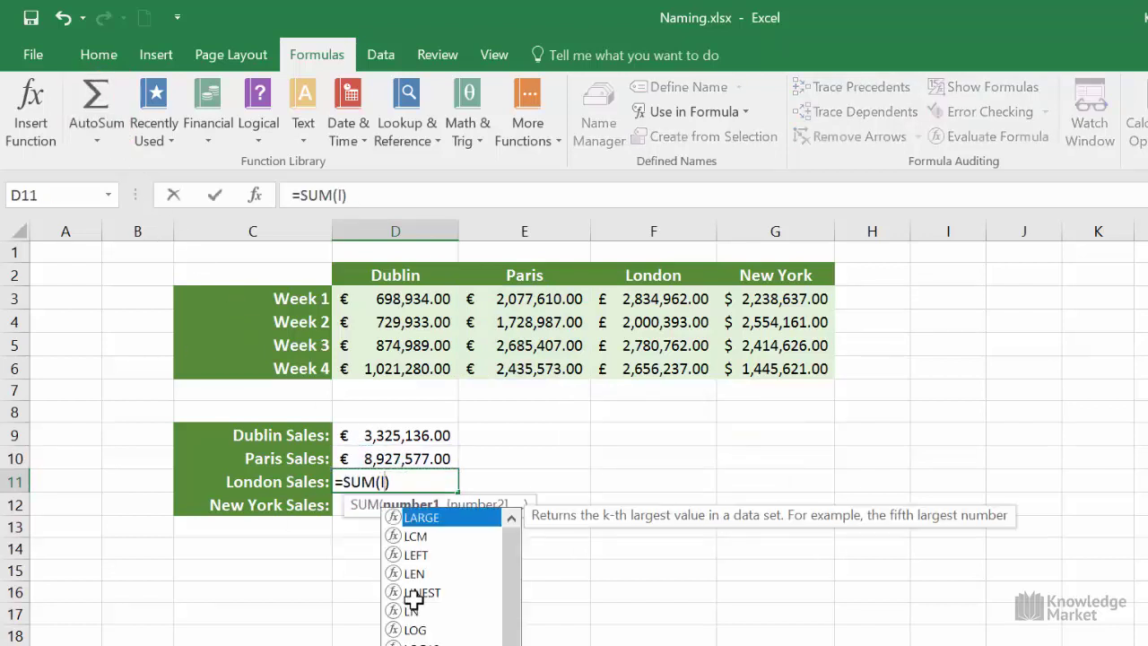
{"action": "type", "text": "n"}
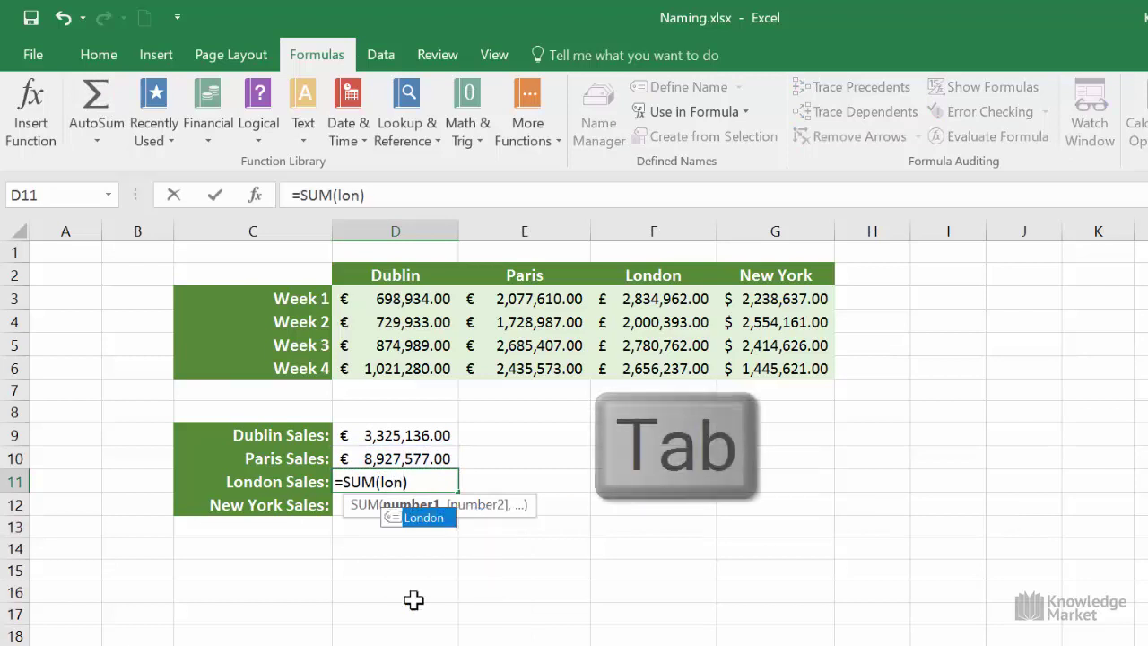
{"action": "key", "text": "Tab"}
{"action": "key", "text": "Return"}
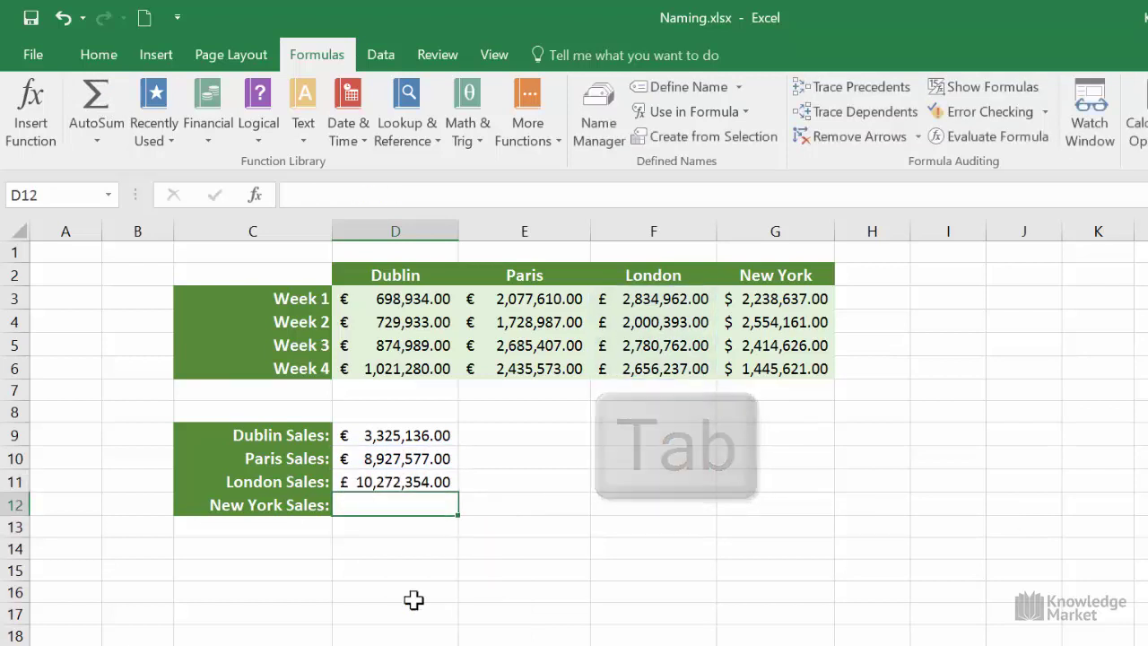
Step: Total the New York sales in D12 with AutoSum, using the named range: =SUM(New_York)
{"action": "left_click", "coordinate": [97, 117]}
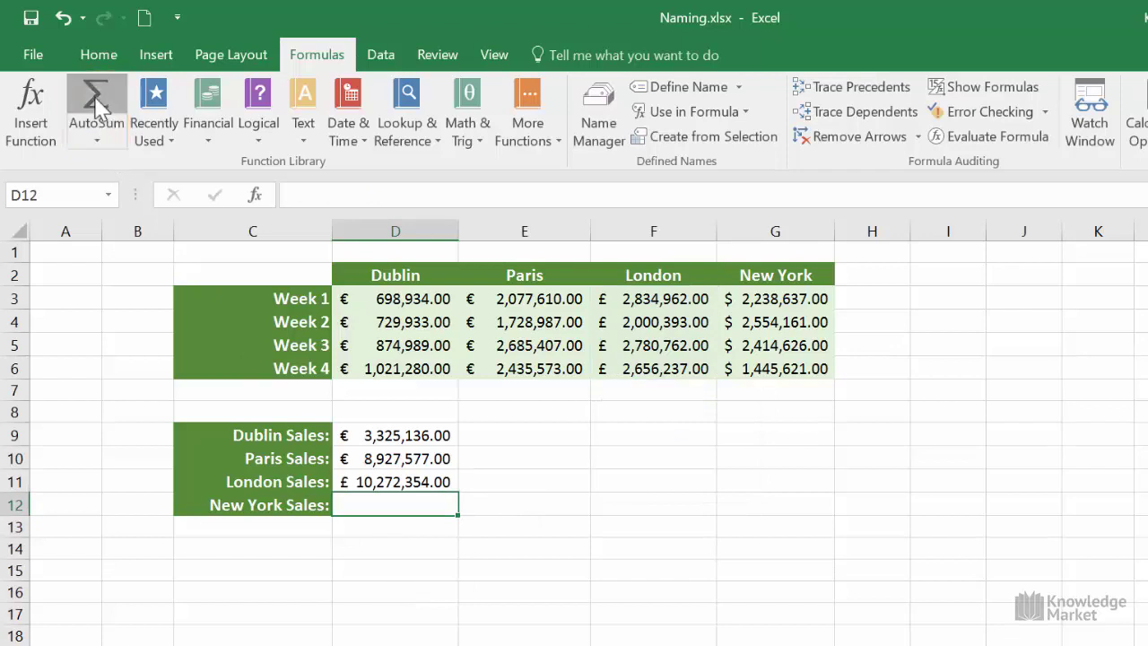
{"action": "type", "text": "new"}
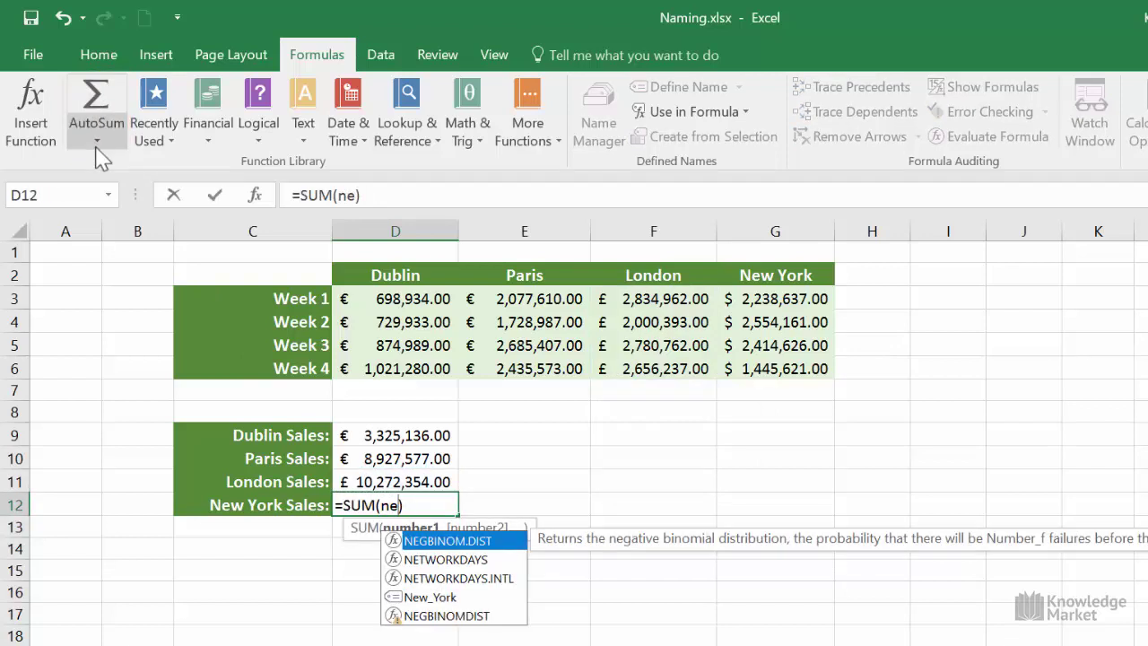
{"action": "key", "text": "Tab"}
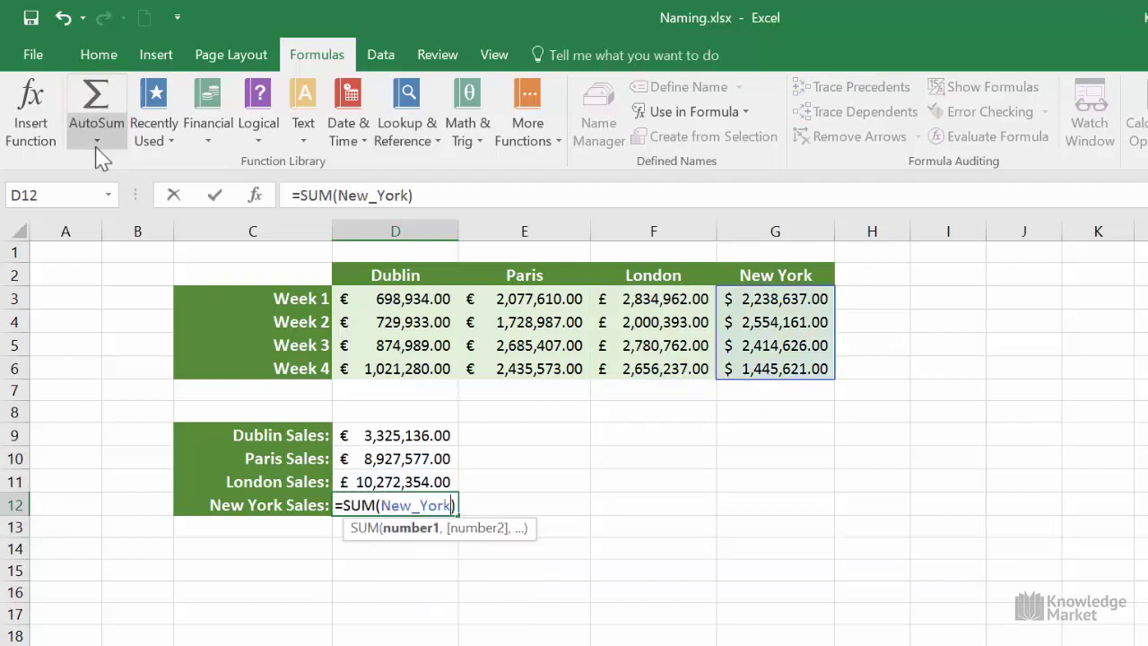
{"action": "key", "text": "Return"}
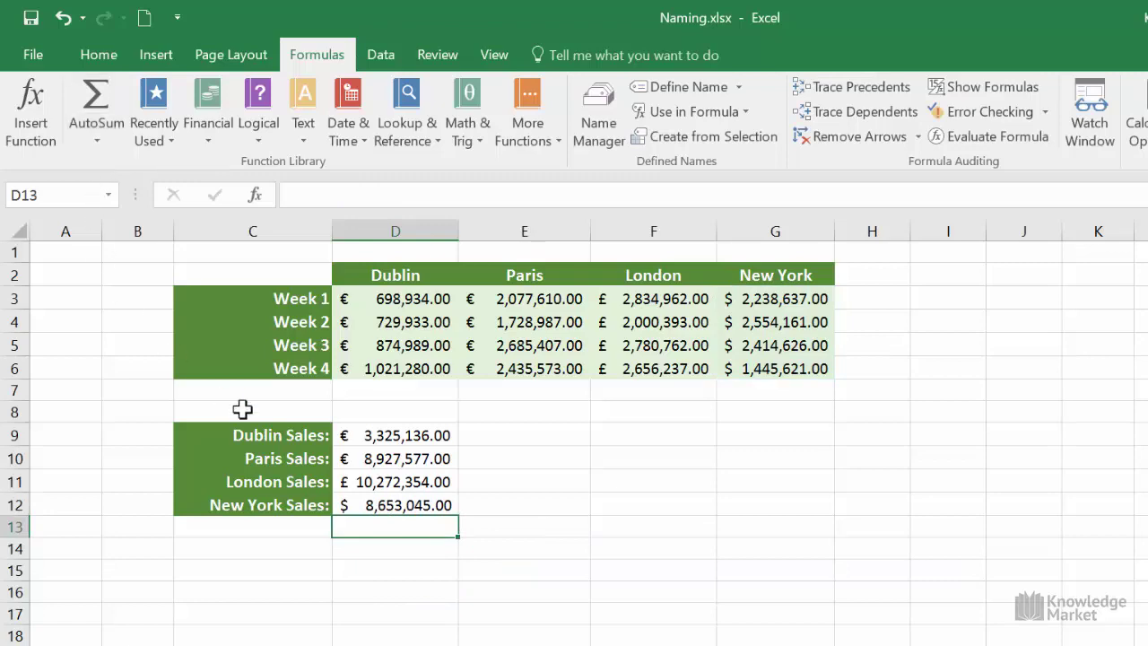
Step: Review the formulas behind the four city sales totals in D9 through D12
{"action": "left_click", "coordinate": [408, 435]}
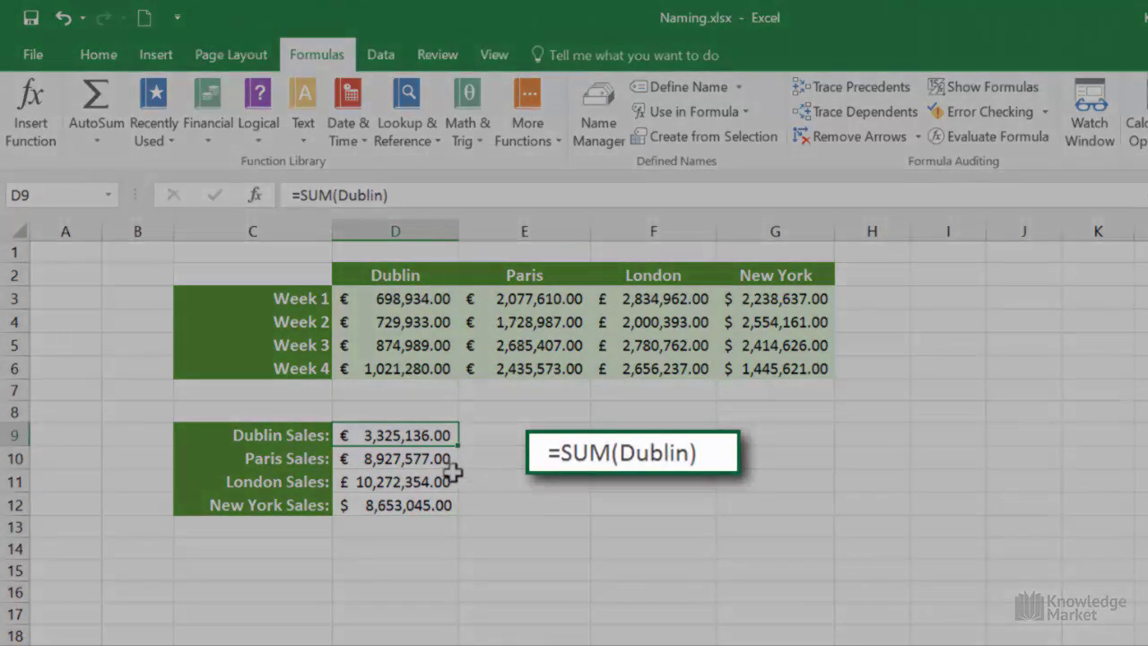
{"action": "left_click", "coordinate": [440, 461]}
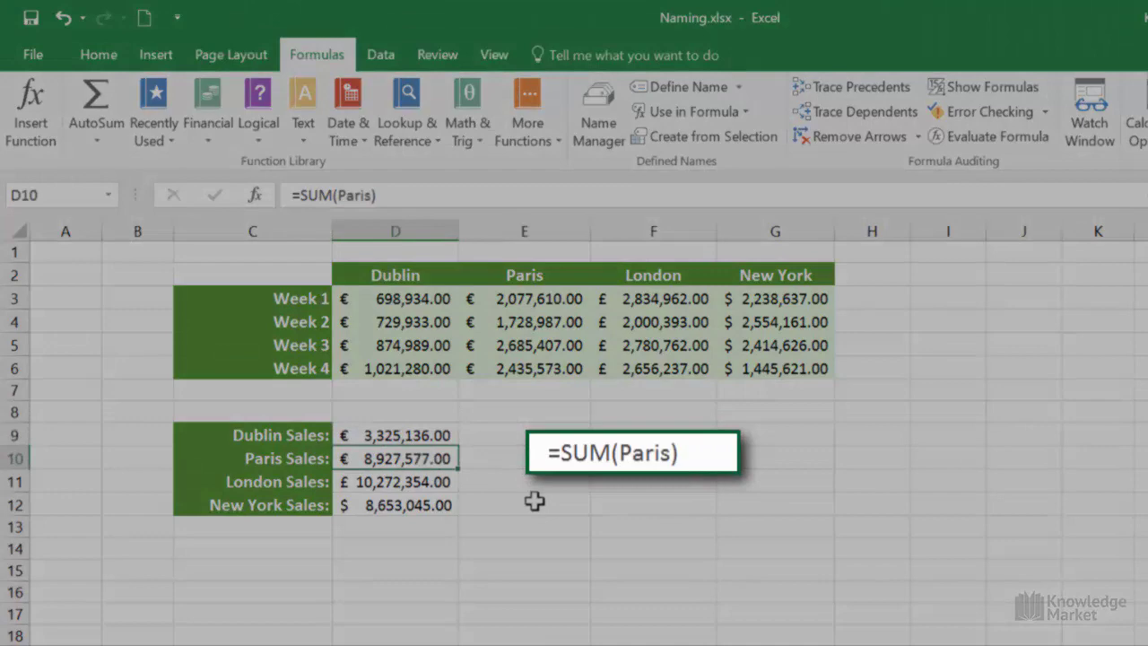
{"action": "left_click", "coordinate": [421, 482]}
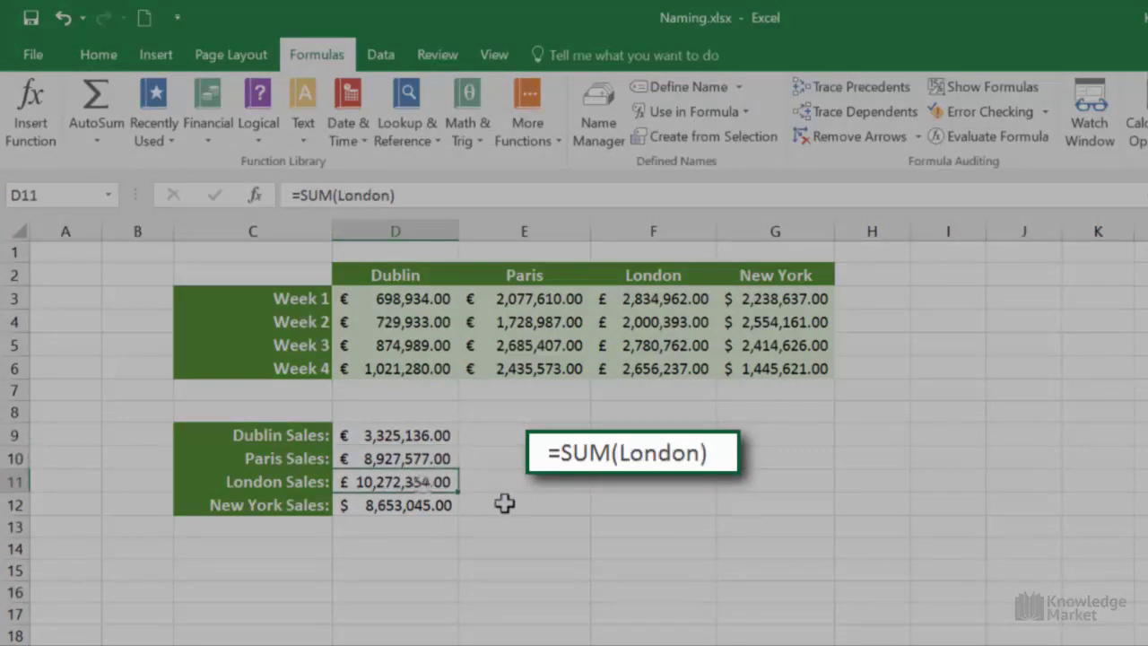
{"action": "left_click", "coordinate": [441, 504]}
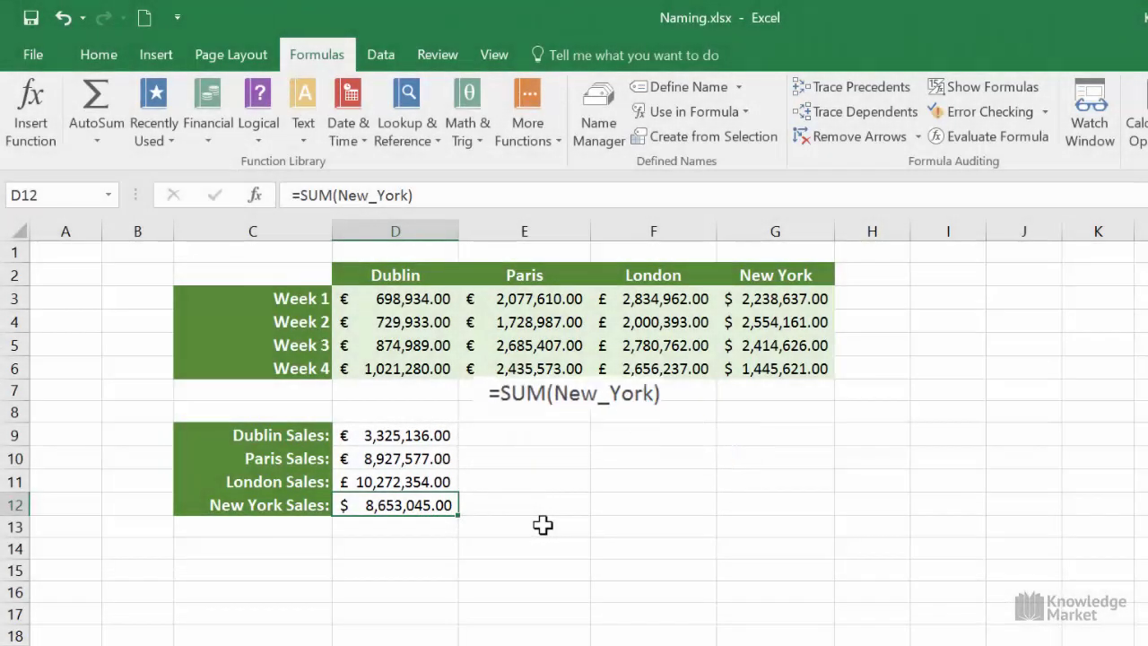